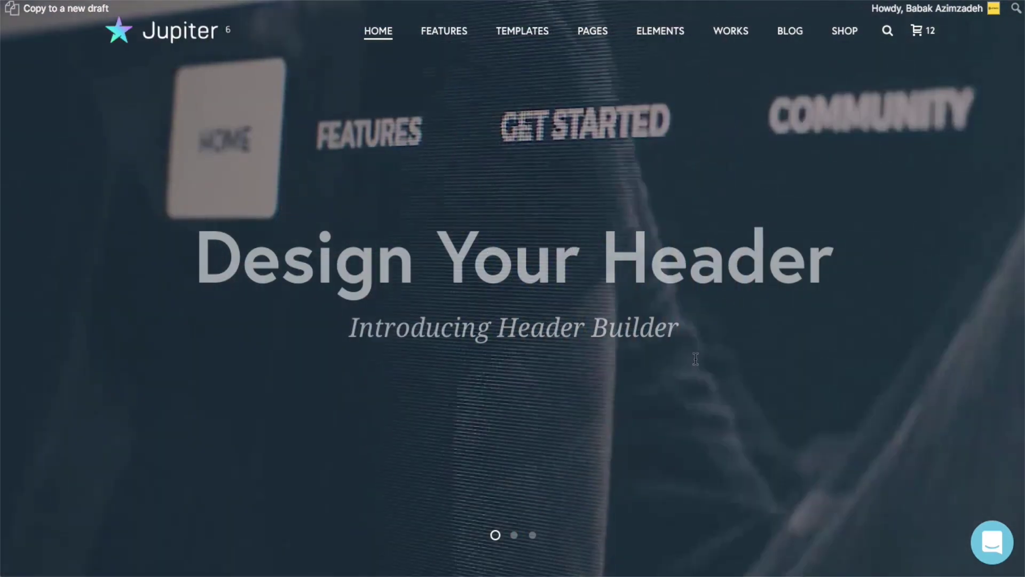
Scroll down through the Jupiter homepage to browse its sections.
{"action": "scroll", "coordinate": [577, 330], "scroll_direction": "down", "scroll_amount": 1}
{"action": "scroll", "coordinate": [614, 341], "scroll_direction": "down", "scroll_amount": 3}
{"action": "scroll", "coordinate": [695, 358], "scroll_direction": "down", "scroll_amount": 4}
{"action": "scroll", "coordinate": [695, 358], "scroll_direction": "down", "scroll_amount": 4}
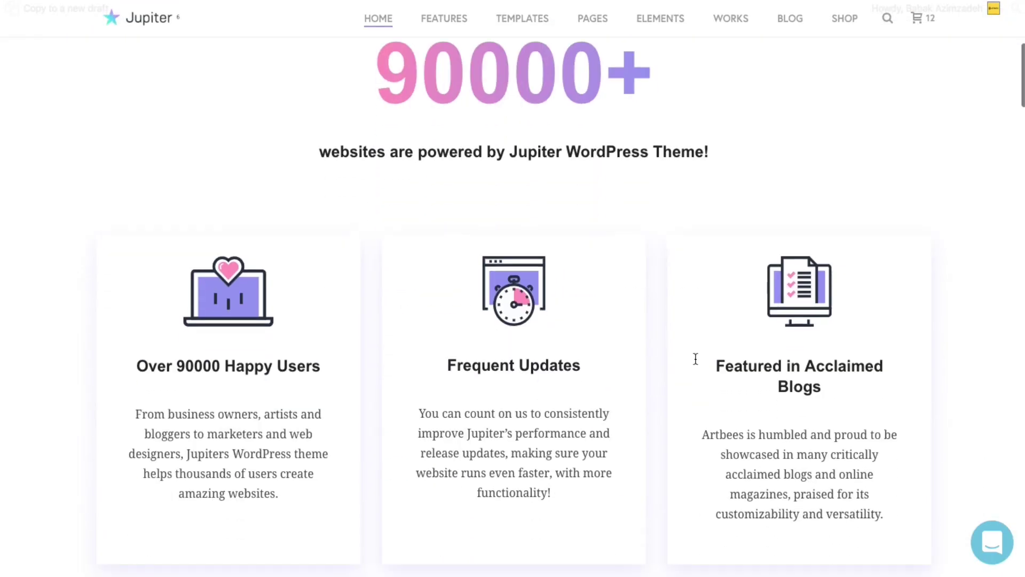
{"action": "scroll", "coordinate": [696, 358], "scroll_direction": "down", "scroll_amount": 6}
{"action": "scroll", "coordinate": [696, 359], "scroll_direction": "down", "scroll_amount": 5}
{"action": "scroll", "coordinate": [696, 358], "scroll_direction": "down", "scroll_amount": 7}
{"action": "scroll", "coordinate": [695, 359], "scroll_direction": "down", "scroll_amount": 3}
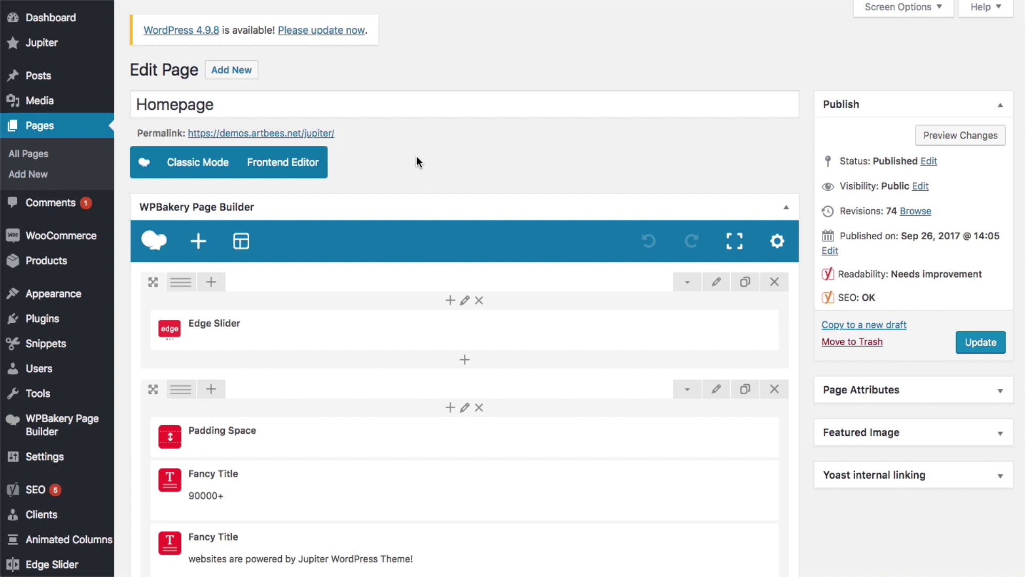
Switch the Homepage to Classic Mode and scroll through its raw shortcode.
{"action": "left_click", "coordinate": [198, 162]}
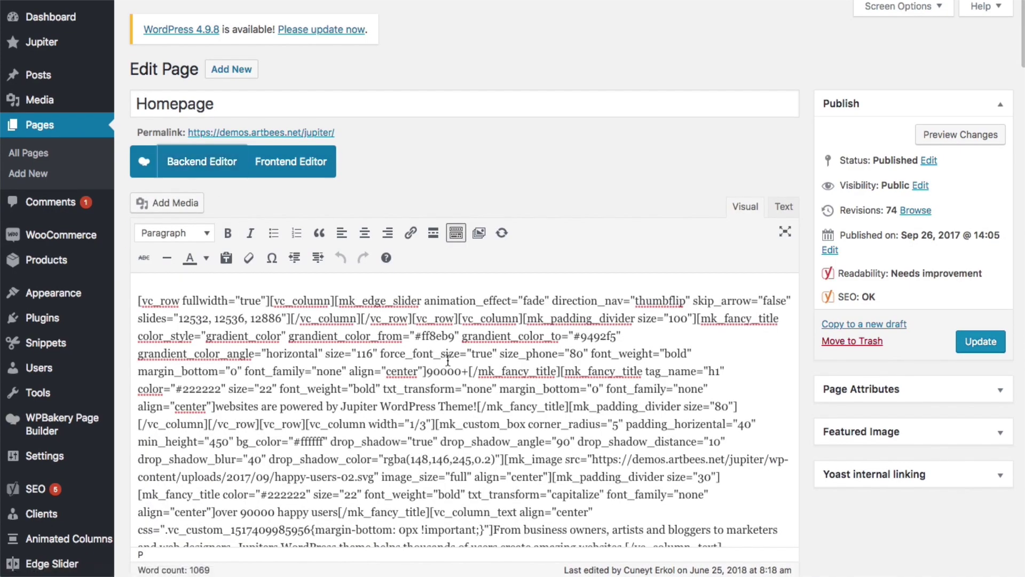
{"action": "scroll", "coordinate": [447, 361], "scroll_direction": "down", "scroll_amount": 5}
{"action": "scroll", "coordinate": [481, 320], "scroll_direction": "down", "scroll_amount": 3}
{"action": "scroll", "coordinate": [497, 291], "scroll_direction": "down", "scroll_amount": 3}
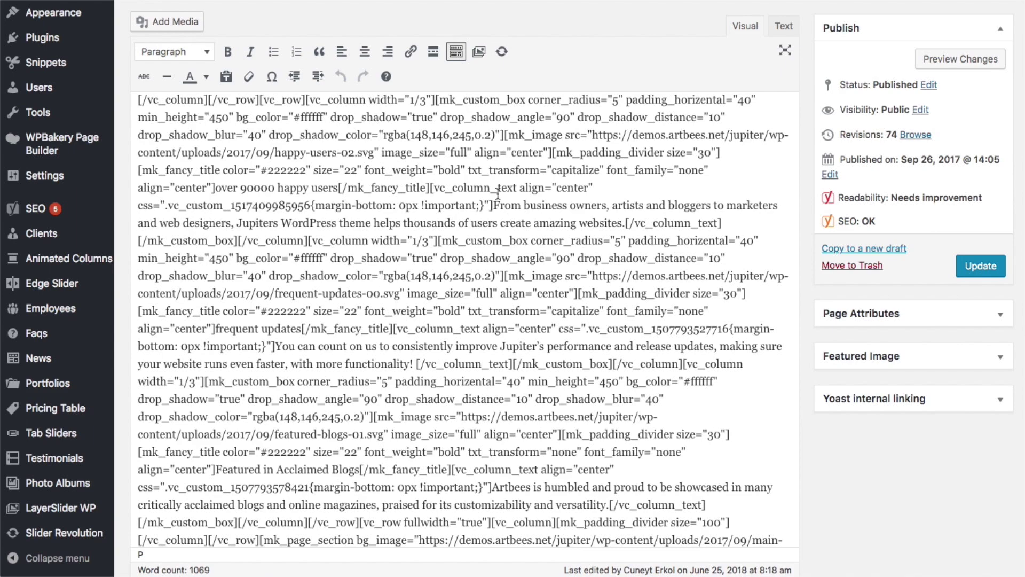
{"action": "scroll", "coordinate": [481, 268], "scroll_direction": "down", "scroll_amount": 6}
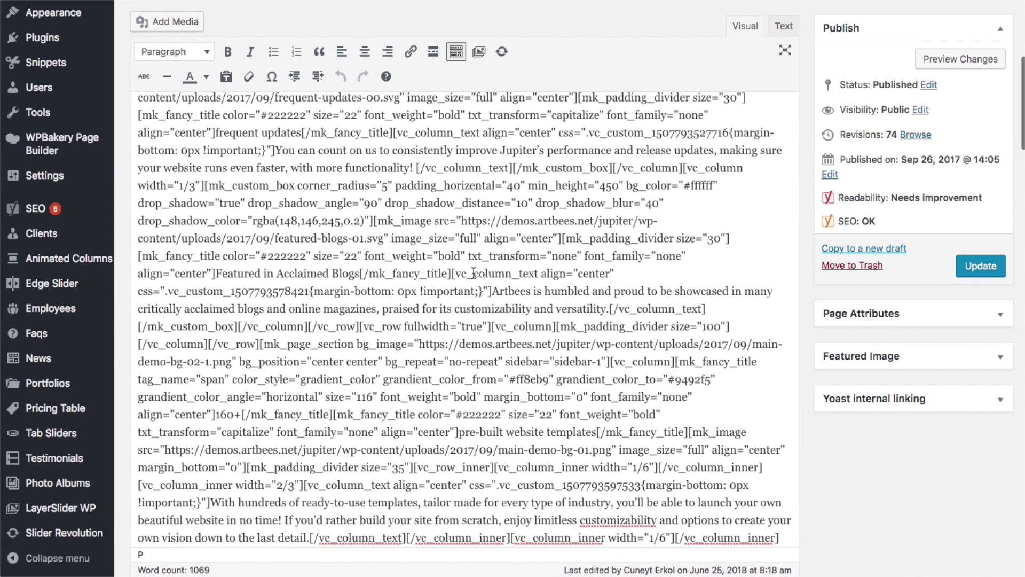
{"action": "scroll", "coordinate": [435, 145], "scroll_direction": "down", "scroll_amount": 5}
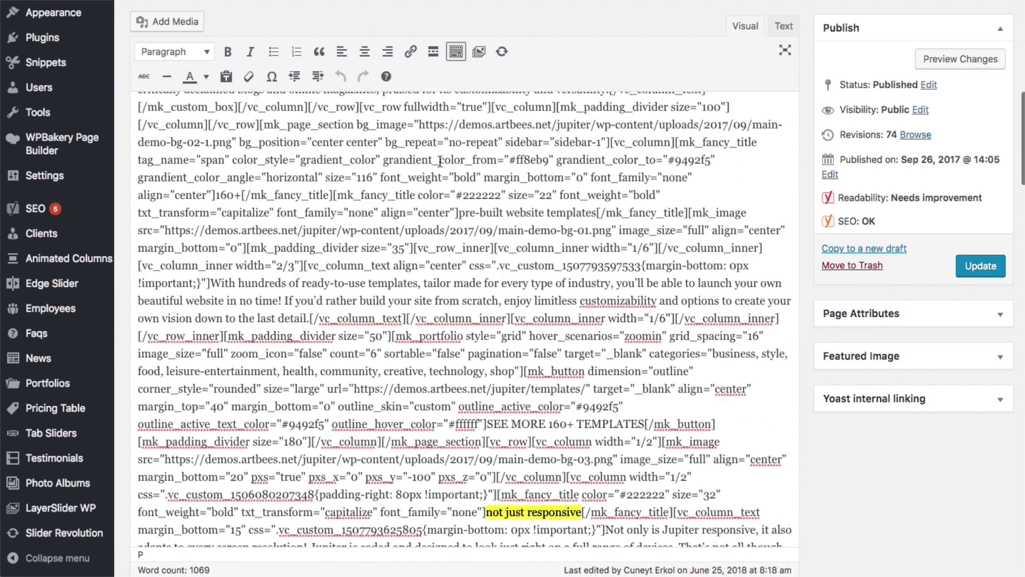
{"action": "scroll", "coordinate": [440, 161], "scroll_direction": "down", "scroll_amount": 2}
{"action": "scroll", "coordinate": [439, 161], "scroll_direction": "down", "scroll_amount": 2}
{"action": "scroll", "coordinate": [440, 161], "scroll_direction": "down", "scroll_amount": 2}
{"action": "scroll", "coordinate": [440, 162], "scroll_direction": "down", "scroll_amount": 2}
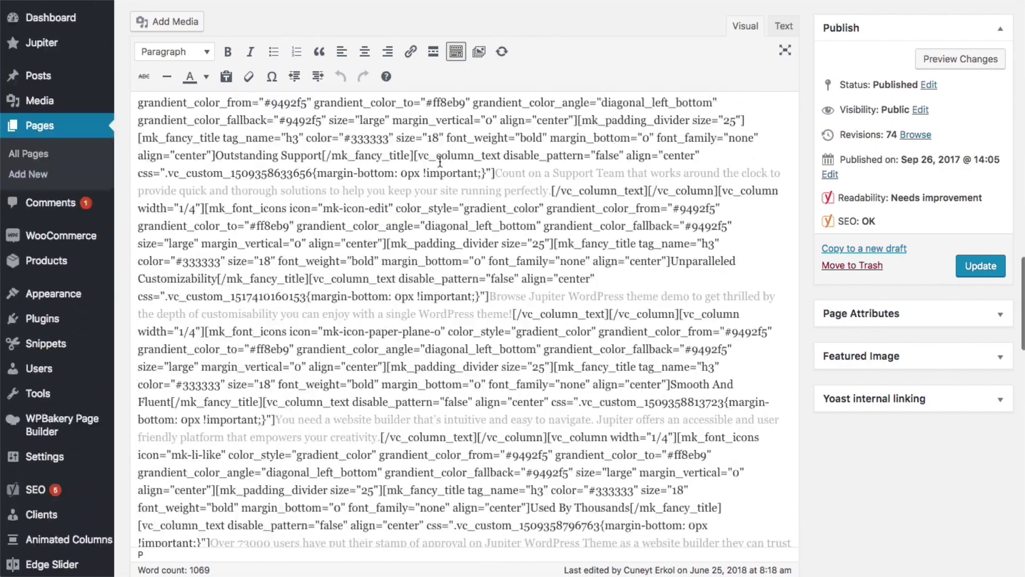
Select the shortcode from [vc_row] down to the 'not just responsive' title.
{"action": "scroll", "coordinate": [440, 161], "scroll_direction": "up", "scroll_amount": 5}
{"action": "scroll", "coordinate": [440, 161], "scroll_direction": "up", "scroll_amount": 3}
{"action": "scroll", "coordinate": [440, 161], "scroll_direction": "up", "scroll_amount": 5}
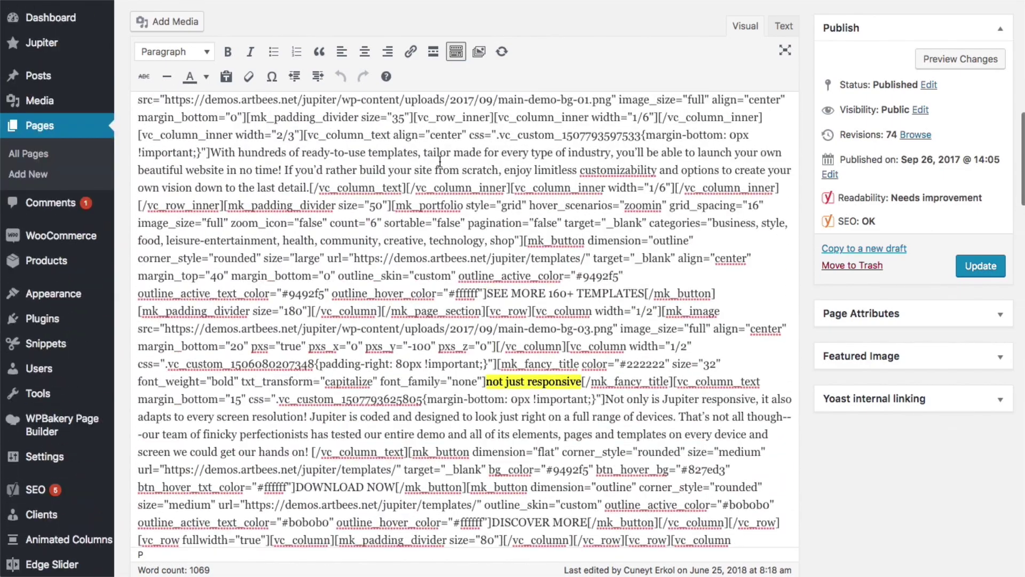
{"action": "scroll", "coordinate": [440, 161], "scroll_direction": "down", "scroll_amount": 2}
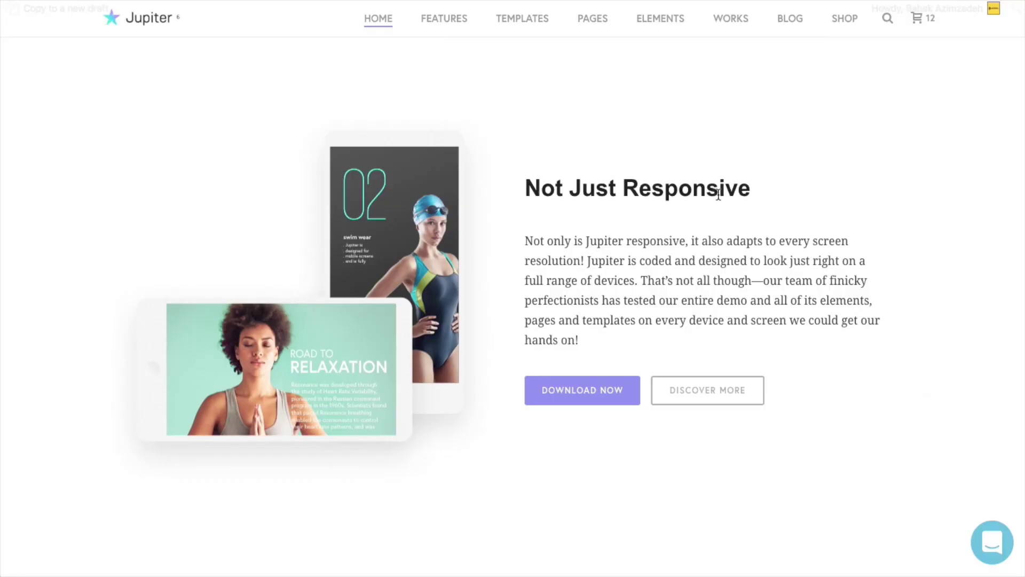
{"action": "mouse_move", "coordinate": [748, 189]}
{"action": "left_mouse_down"}
{"action": "mouse_move", "coordinate": [524, 190]}
{"action": "mouse_move", "coordinate": [750, 188]}
{"action": "left_mouse_up"}
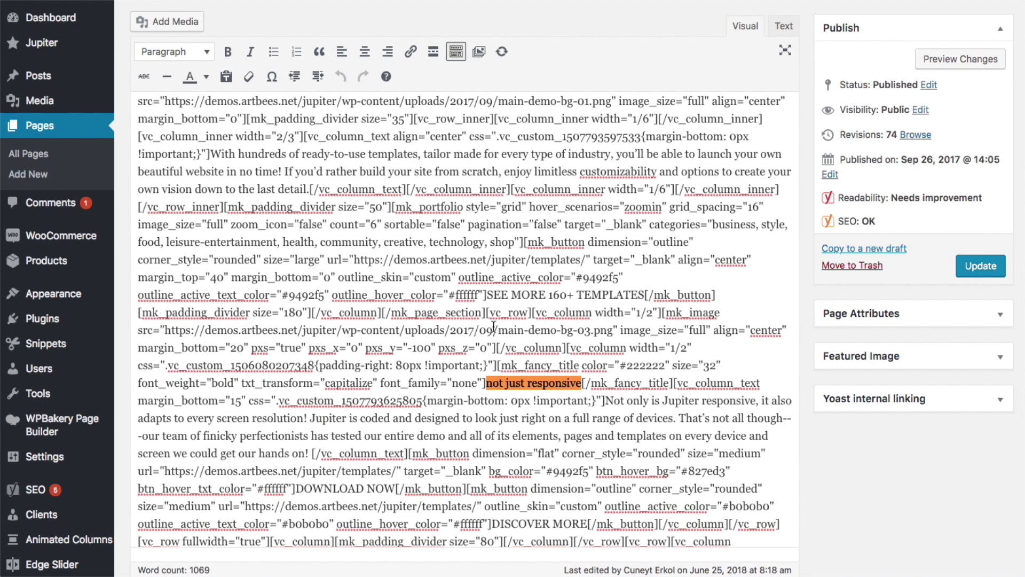
{"action": "mouse_move", "coordinate": [487, 312]}
{"action": "left_mouse_down"}
{"action": "mouse_move", "coordinate": [624, 417]}
{"action": "mouse_move", "coordinate": [709, 435]}
{"action": "mouse_move", "coordinate": [783, 524]}
{"action": "left_mouse_up"}
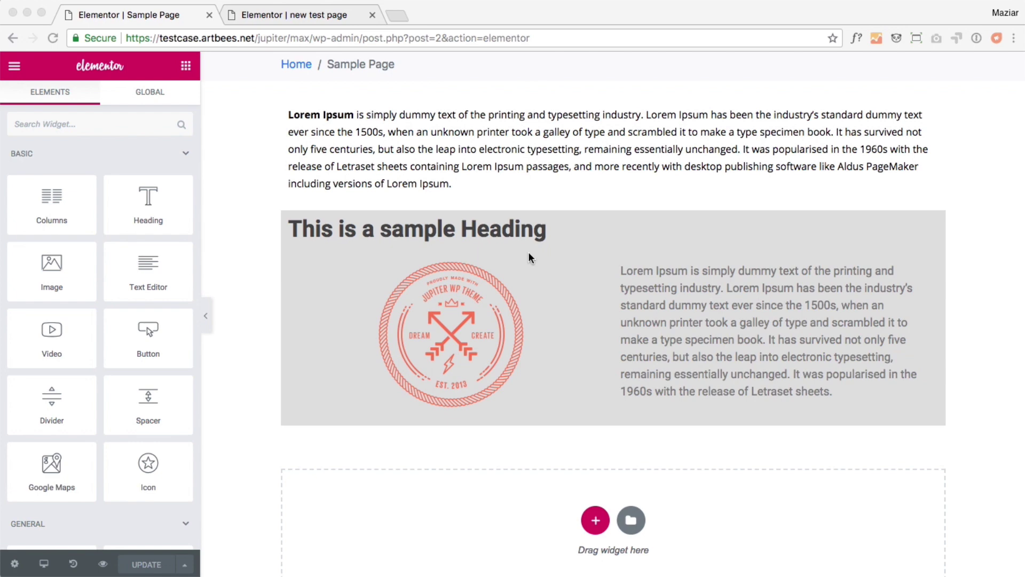
Choose Save as Template for the sample heading section and focus the Template Name field.
{"action": "left_click", "coordinate": [616, 220]}
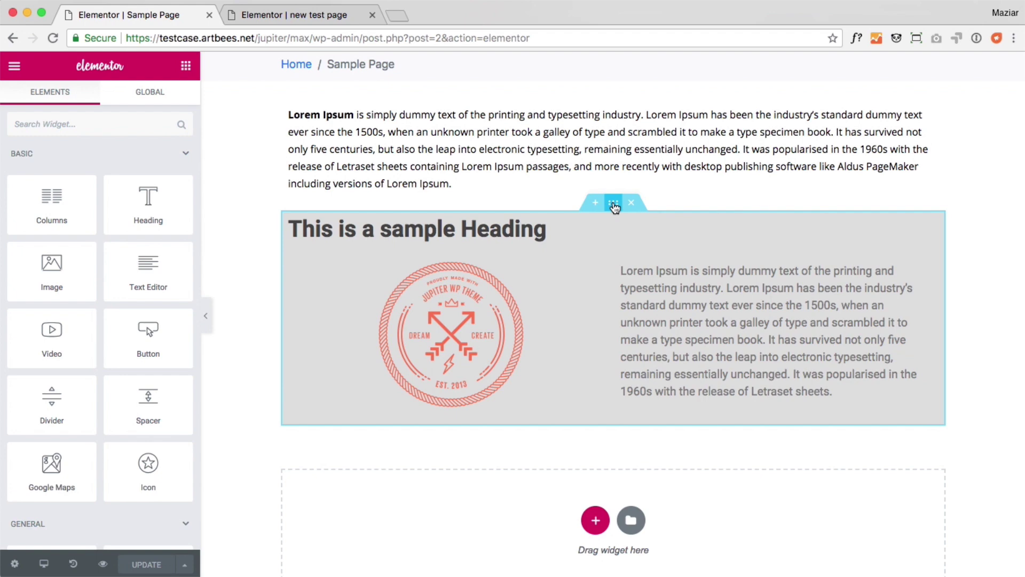
{"action": "right_click", "coordinate": [614, 205]}
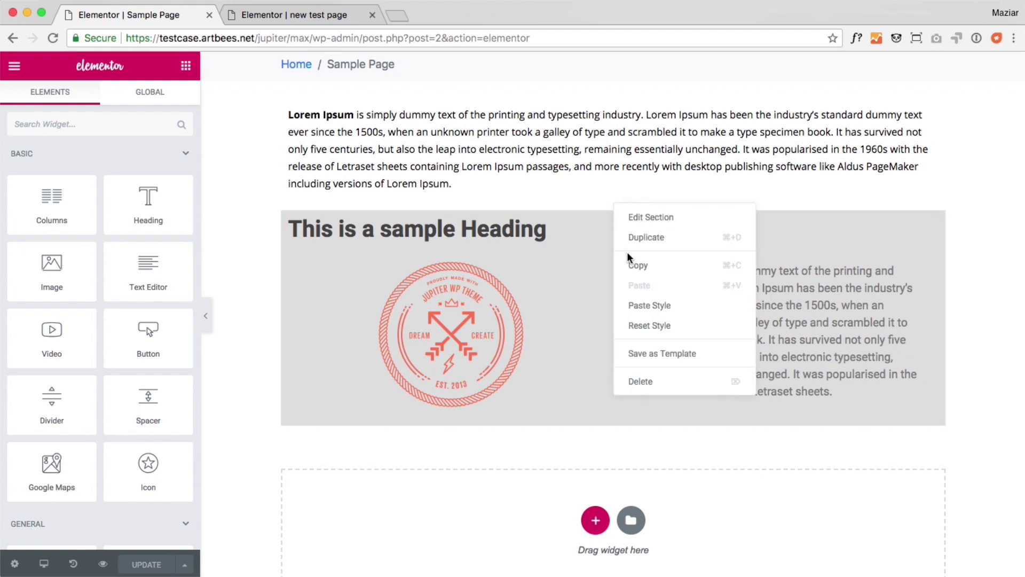
{"action": "left_click", "coordinate": [635, 353]}
{"action": "left_click", "coordinate": [425, 357]}
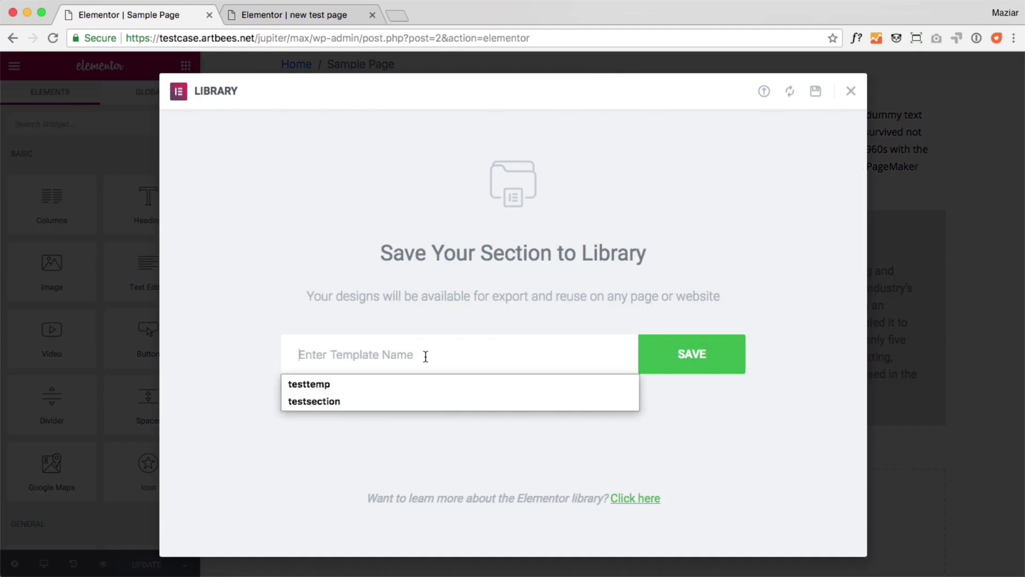
Name the template 'test section 1' and save it to the library.
{"action": "type", "text": "test"}
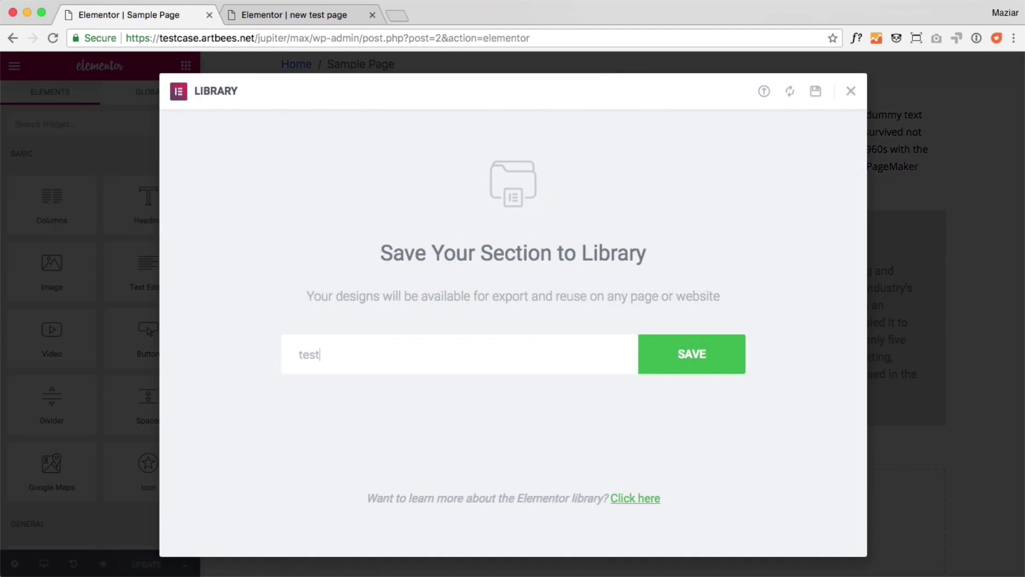
{"action": "type", "text": " sectio"}
{"action": "type", "text": "n 1"}
{"action": "left_click", "coordinate": [694, 363]}
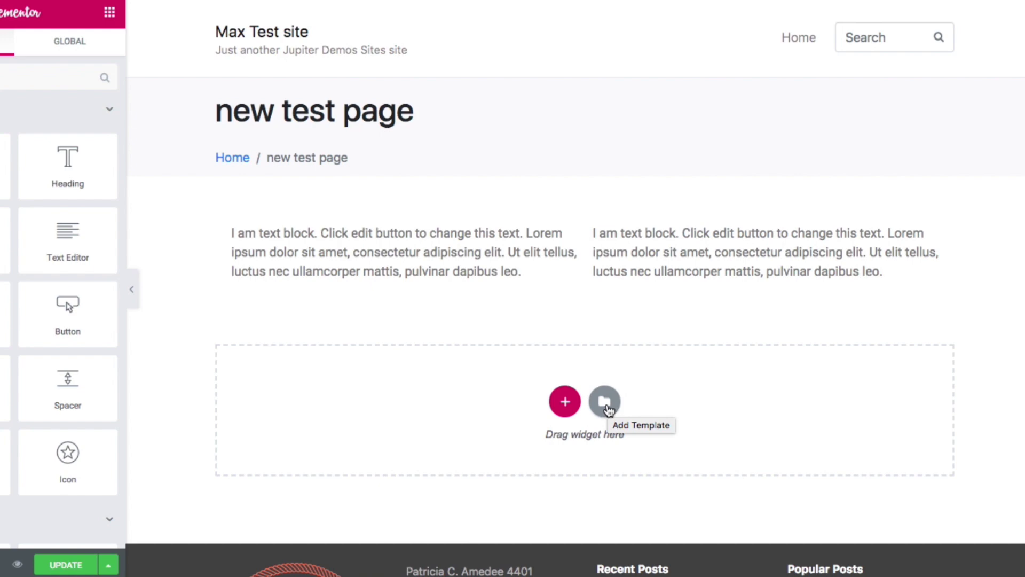
Insert the testsection template from My Templates onto the new test page, importing its document settings.
{"action": "left_click", "coordinate": [605, 403]}
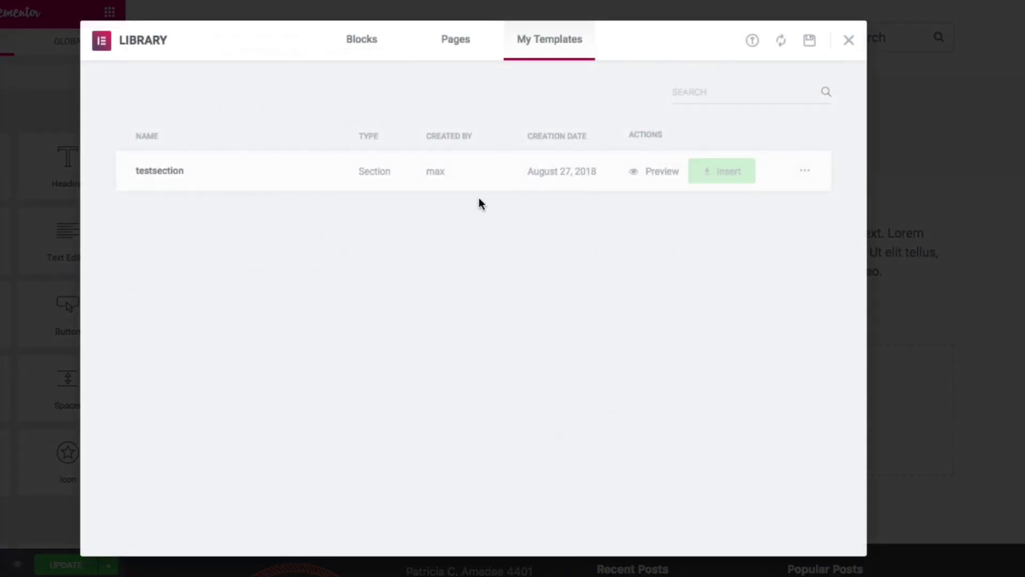
{"action": "left_click", "coordinate": [663, 170]}
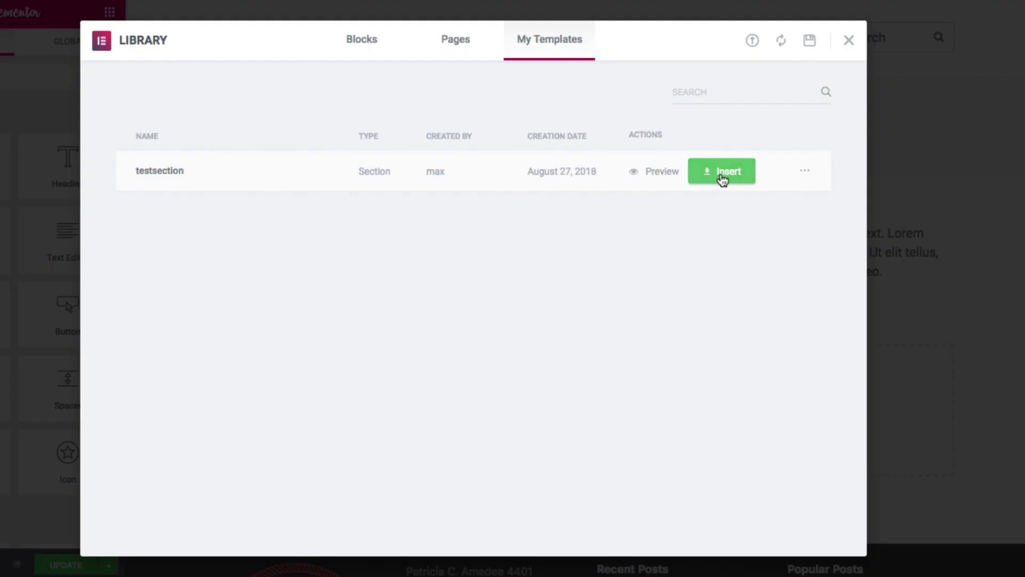
{"action": "left_click", "coordinate": [721, 179]}
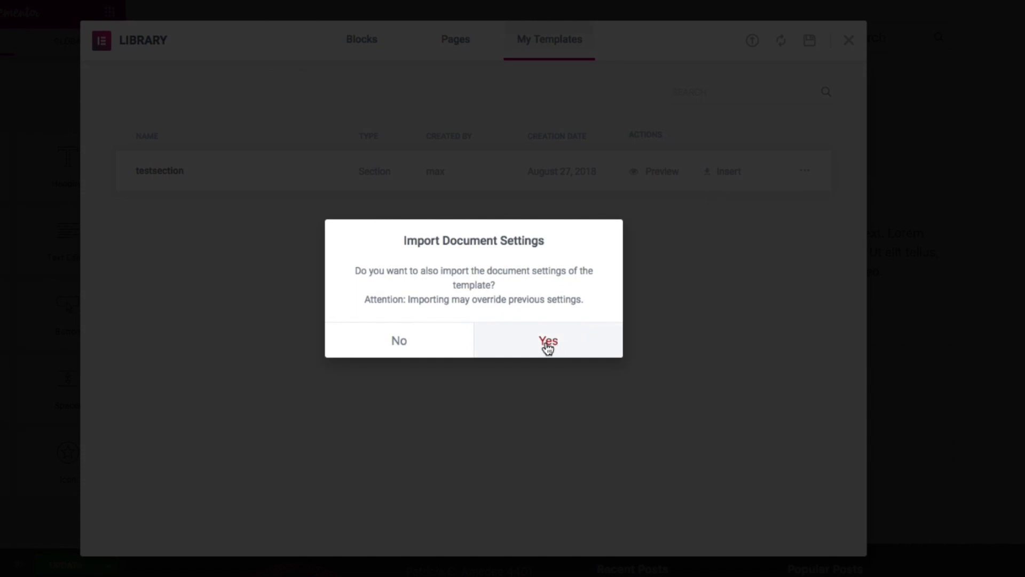
{"action": "left_click", "coordinate": [550, 346]}
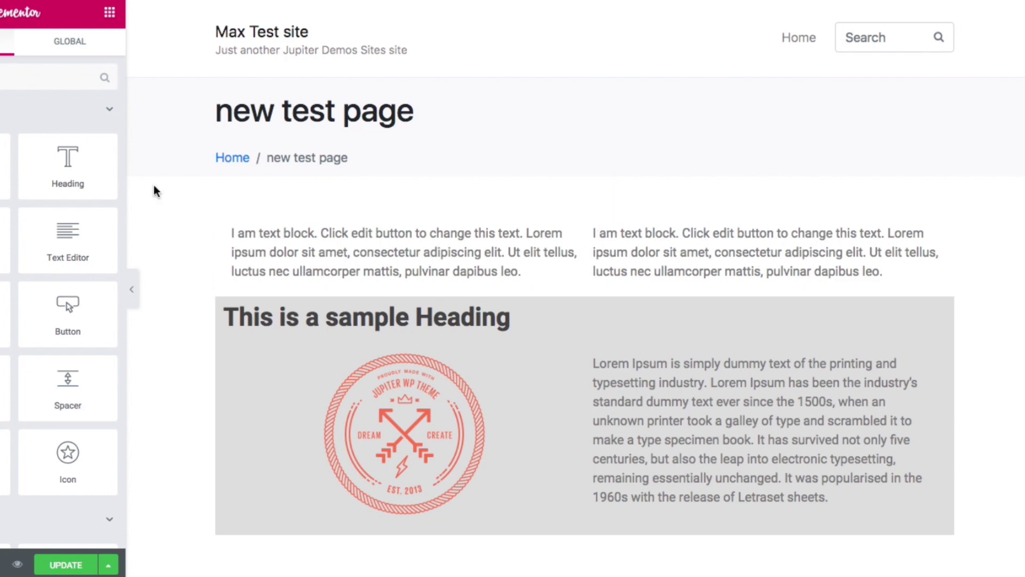
Open the template library from the empty section on the Blocks tab.
{"action": "scroll", "coordinate": [684, 485], "scroll_direction": "down", "scroll_amount": 4}
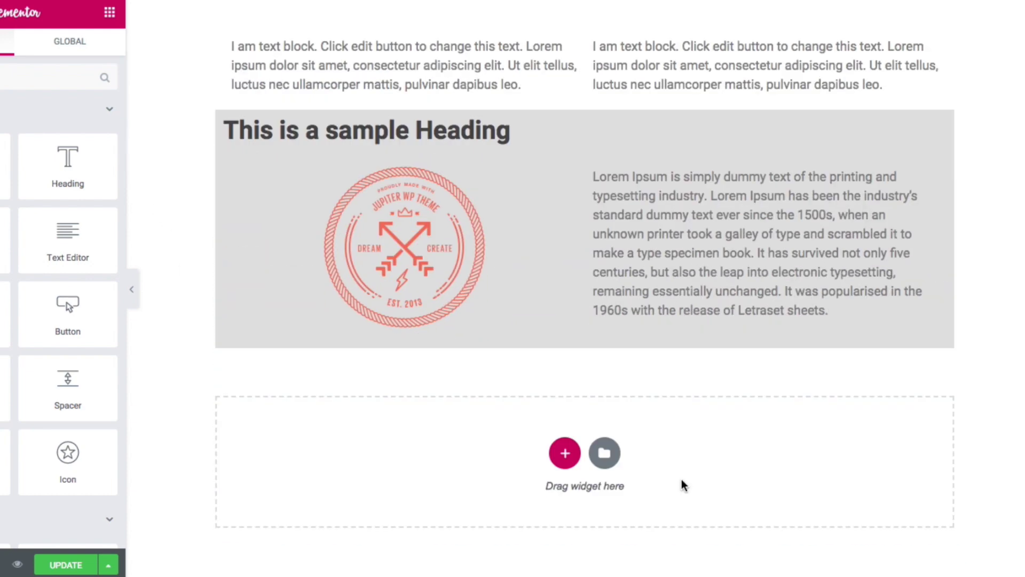
{"action": "left_click", "coordinate": [605, 455]}
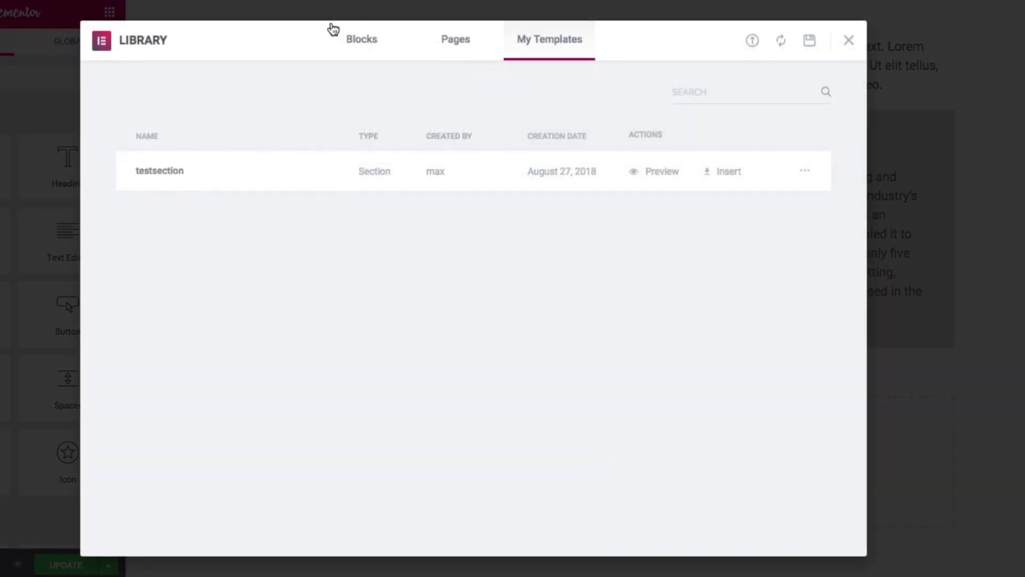
{"action": "left_click", "coordinate": [363, 46]}
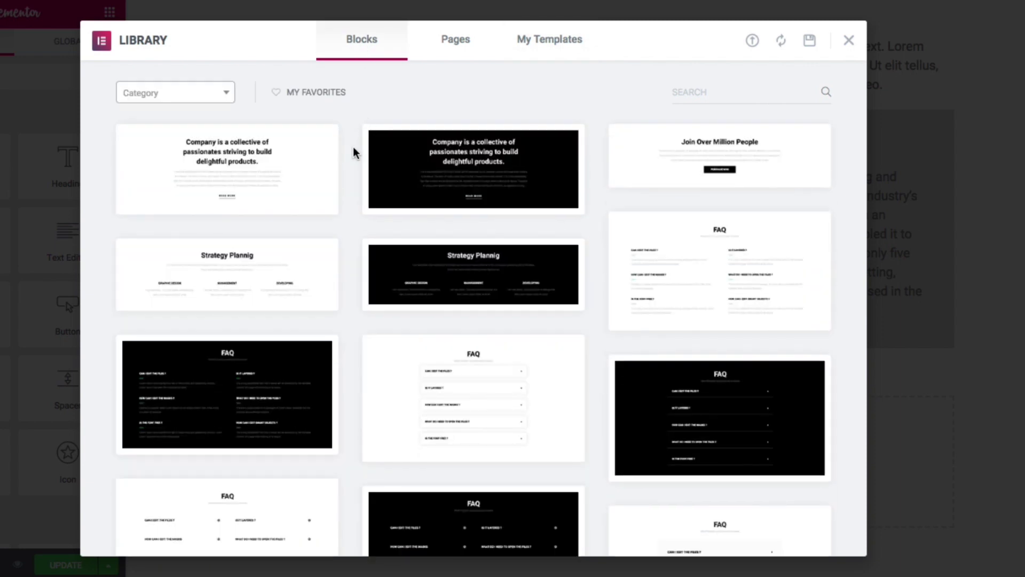
Scroll the blocks list down to the Alternate Numbers block.
{"action": "scroll", "coordinate": [351, 294], "scroll_direction": "down", "scroll_amount": 1}
{"action": "scroll", "coordinate": [351, 293], "scroll_direction": "down", "scroll_amount": 2}
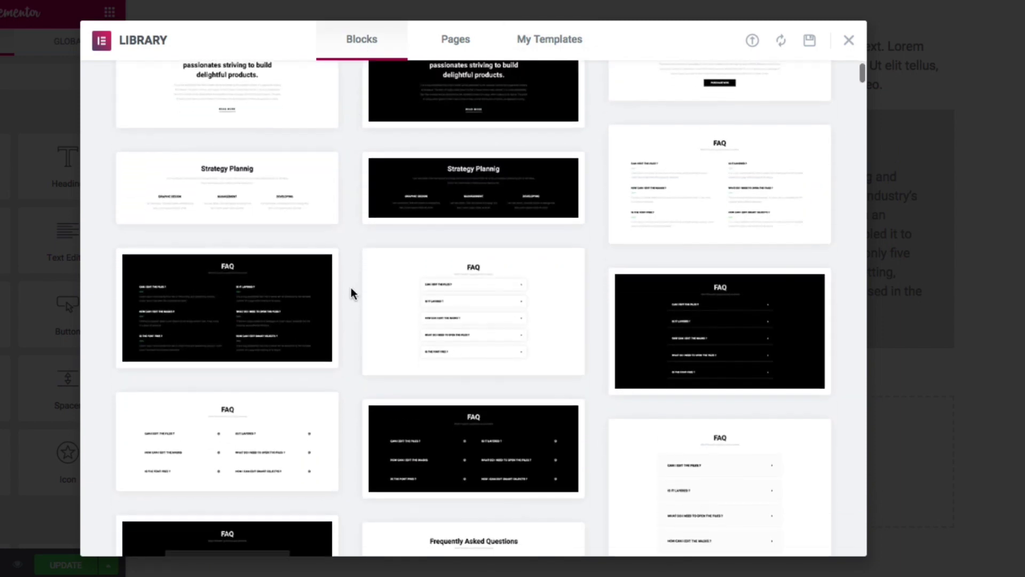
{"action": "scroll", "coordinate": [351, 293], "scroll_direction": "down", "scroll_amount": 2}
{"action": "scroll", "coordinate": [351, 294], "scroll_direction": "down", "scroll_amount": 2}
{"action": "scroll", "coordinate": [350, 289], "scroll_direction": "down", "scroll_amount": 1}
{"action": "scroll", "coordinate": [351, 289], "scroll_direction": "down", "scroll_amount": 1}
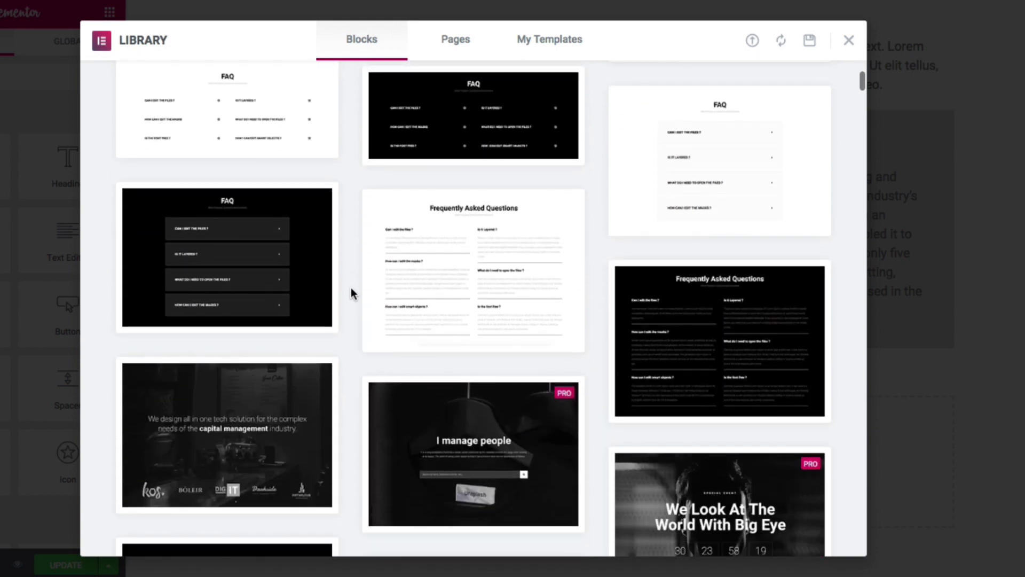
{"action": "scroll", "coordinate": [351, 288], "scroll_direction": "down", "scroll_amount": 2}
{"action": "scroll", "coordinate": [351, 289], "scroll_direction": "down", "scroll_amount": 2}
{"action": "scroll", "coordinate": [351, 288], "scroll_direction": "down", "scroll_amount": 3}
{"action": "scroll", "coordinate": [351, 287], "scroll_direction": "down", "scroll_amount": 1}
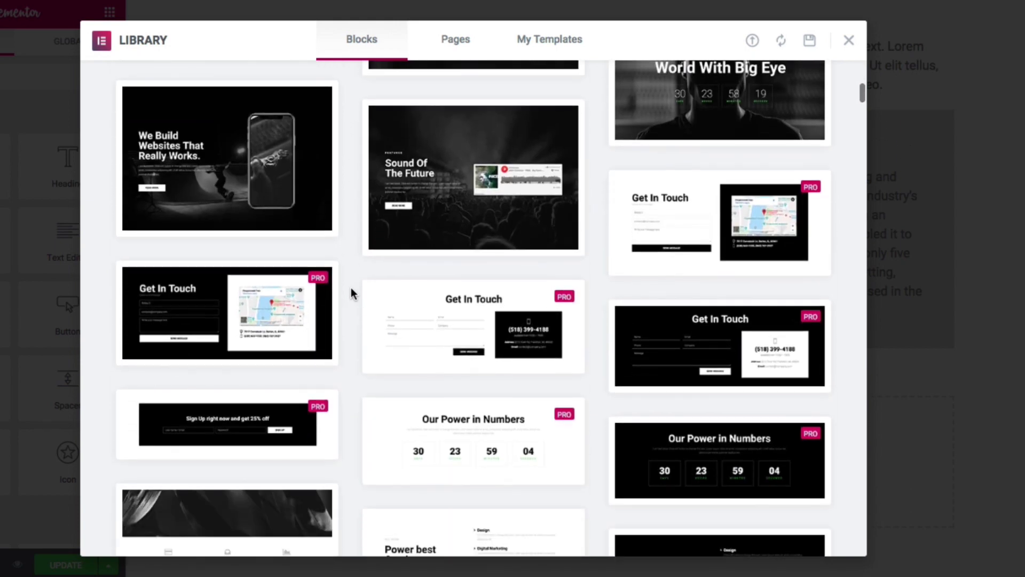
{"action": "scroll", "coordinate": [349, 278], "scroll_direction": "down", "scroll_amount": 3}
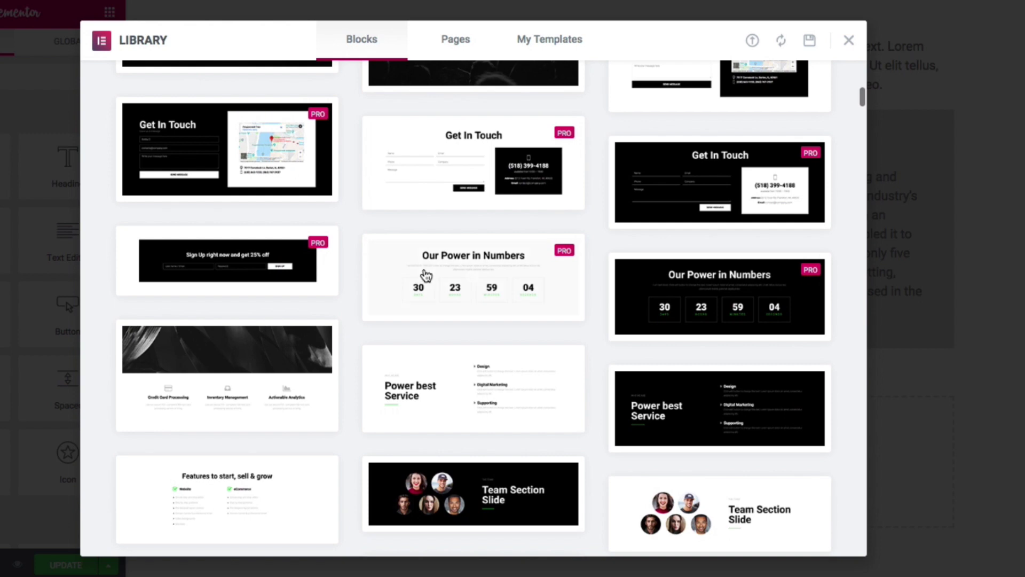
{"action": "scroll", "coordinate": [345, 274], "scroll_direction": "down", "scroll_amount": 3}
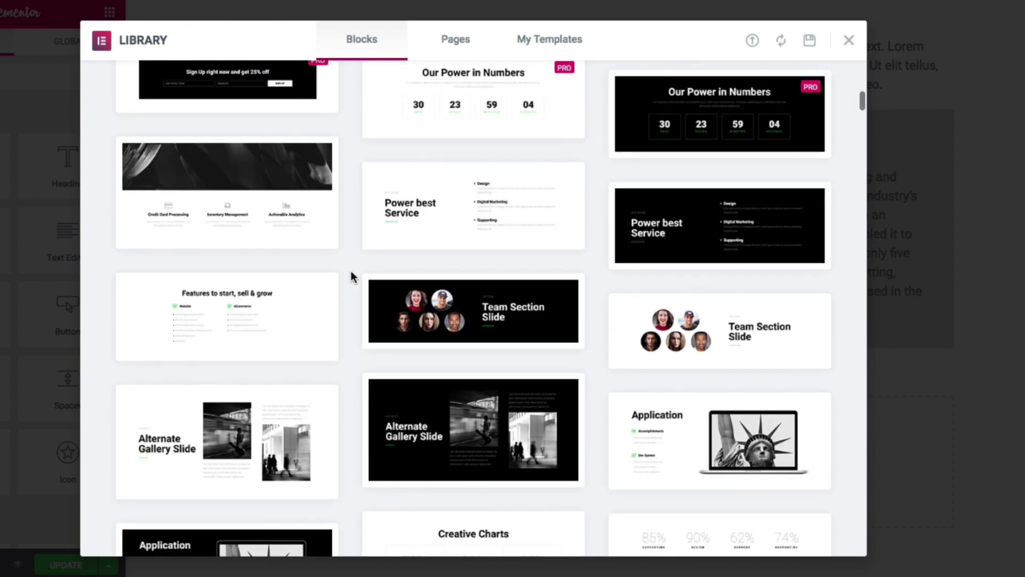
{"action": "scroll", "coordinate": [351, 271], "scroll_direction": "down", "scroll_amount": 2}
{"action": "scroll", "coordinate": [351, 270], "scroll_direction": "down", "scroll_amount": 2}
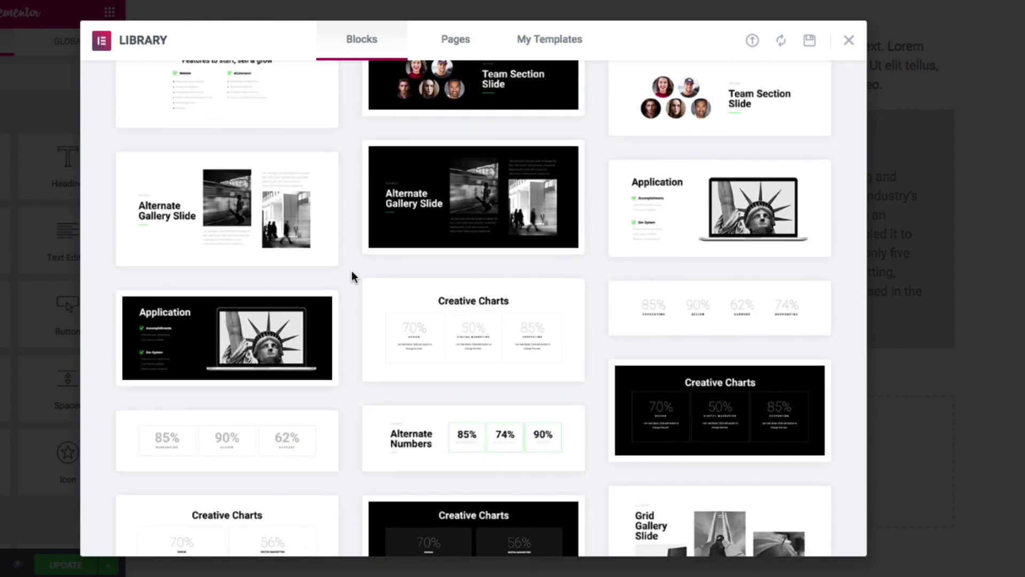
{"action": "scroll", "coordinate": [352, 270], "scroll_direction": "down", "scroll_amount": 1}
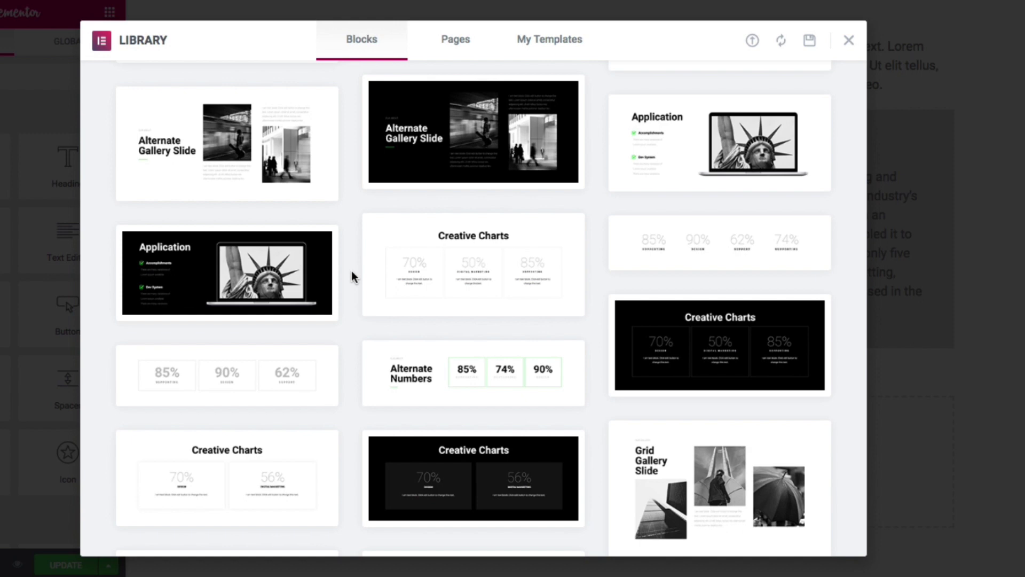
Preview and insert the Alternate Numbers block showing 85%, 74% and 90%.
{"action": "mouse_move", "coordinate": [473, 373]}
{"action": "left_click", "coordinate": [468, 364]}
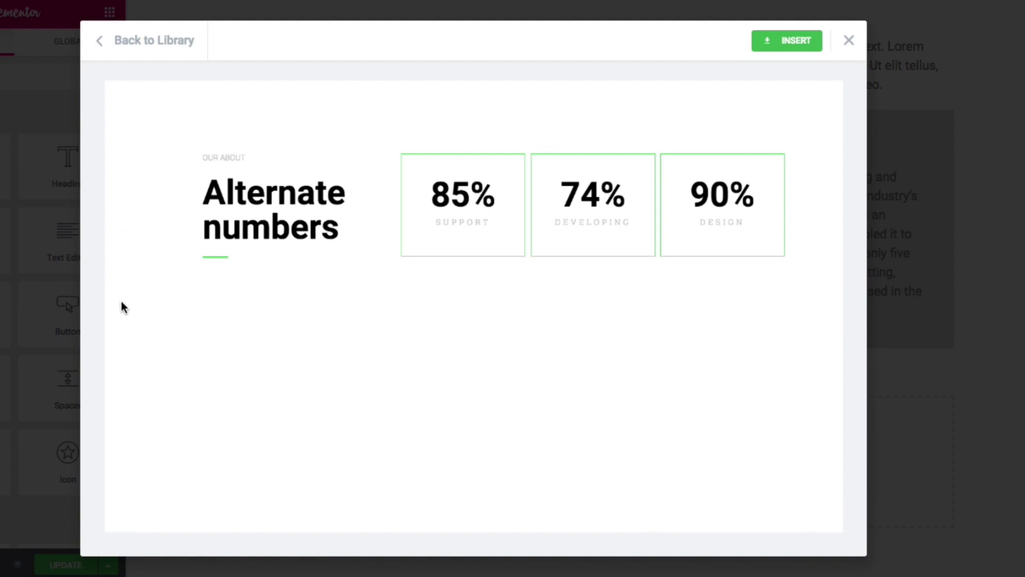
{"action": "left_click", "coordinate": [794, 42]}
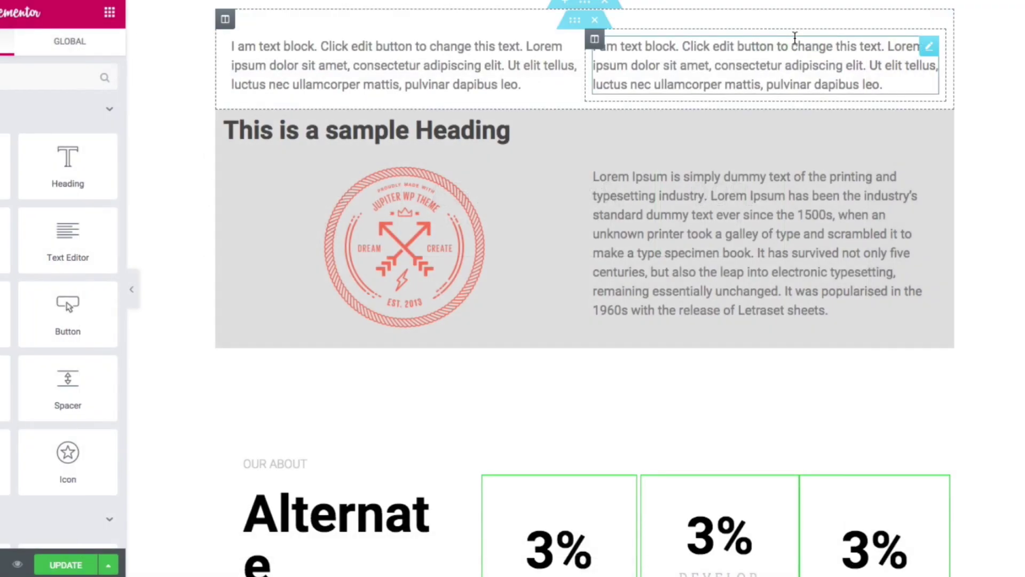
{"action": "scroll", "coordinate": [709, 320], "scroll_direction": "down", "scroll_amount": 3}
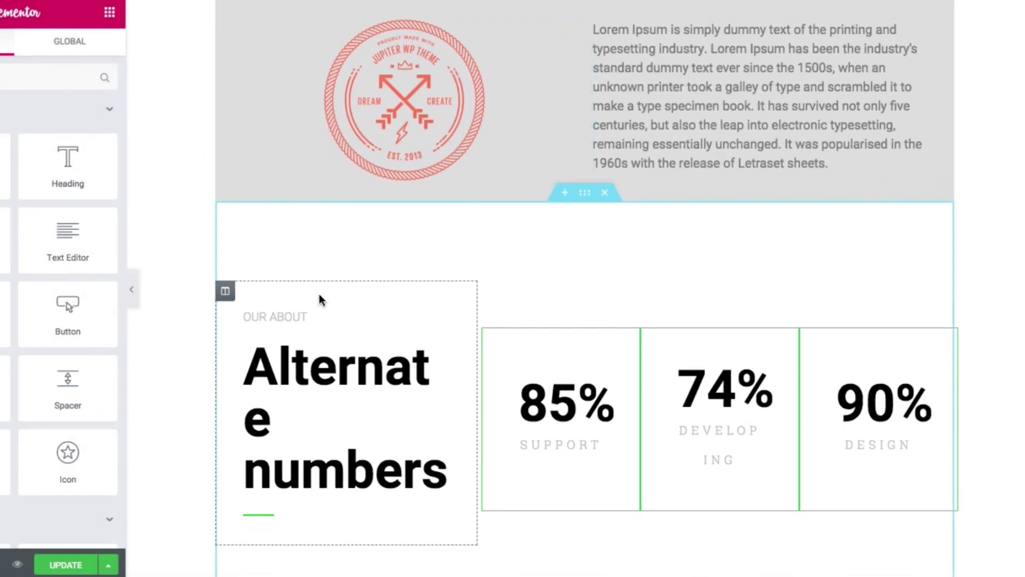